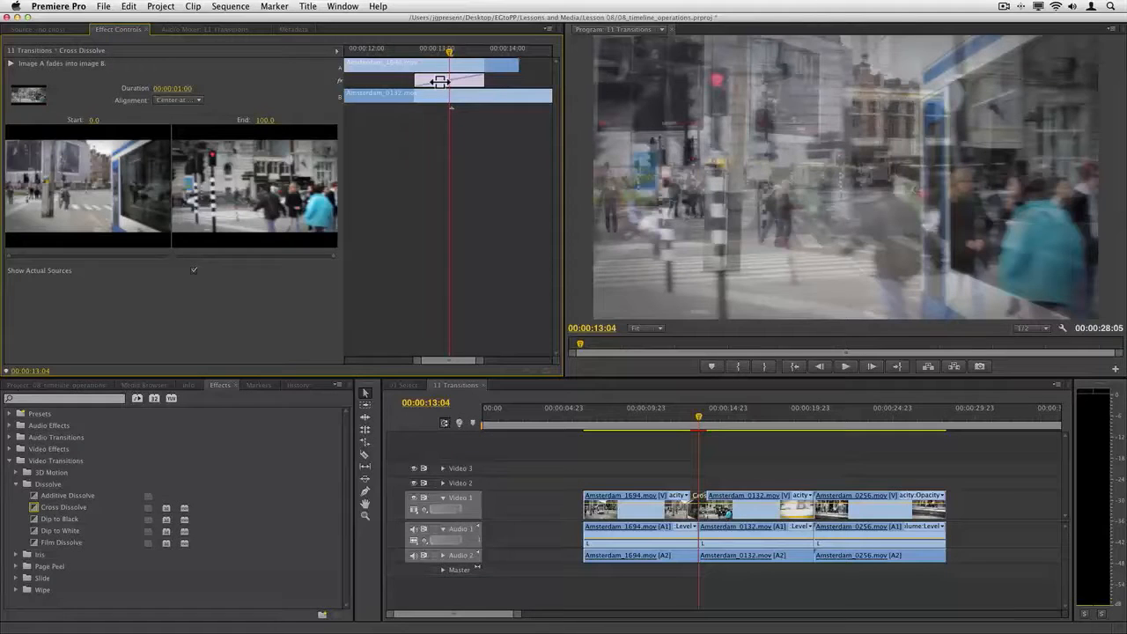
Slide the Cross Dissolve slightly later than the cut, and realign it with Center at Cut
left_click_drag(439, 81, 451, 75)
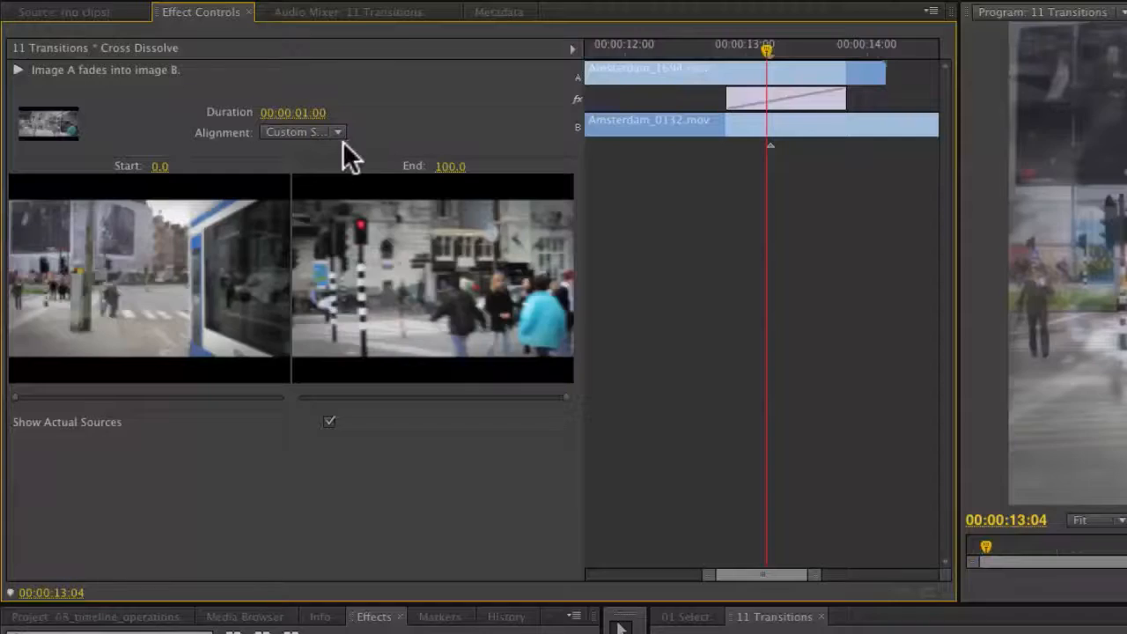
left_click(336, 133)
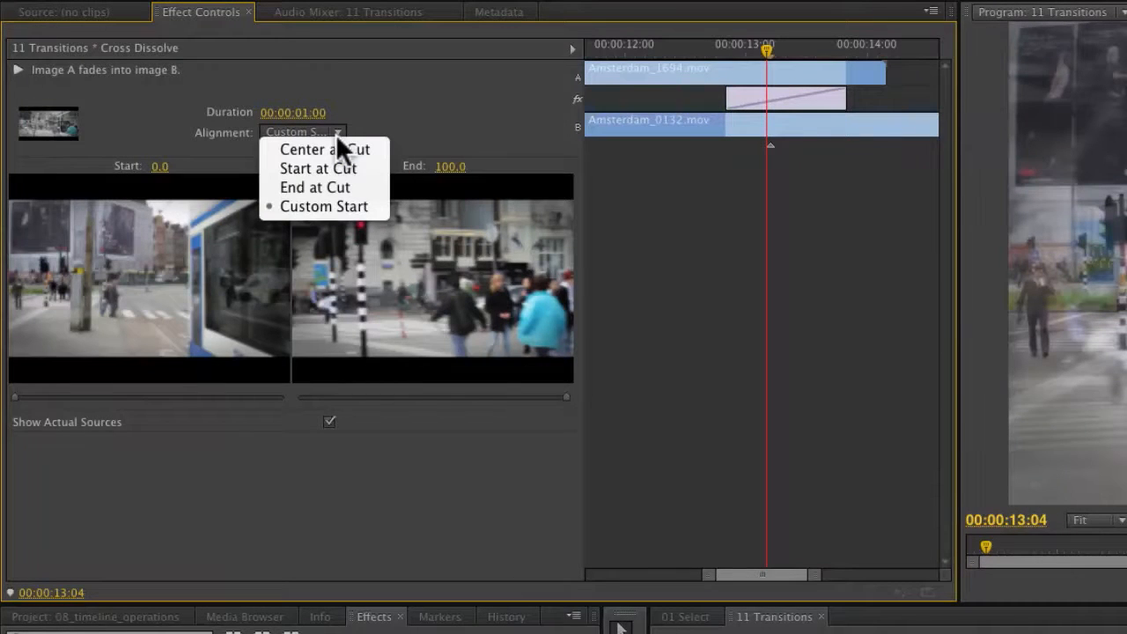
left_click(335, 141)
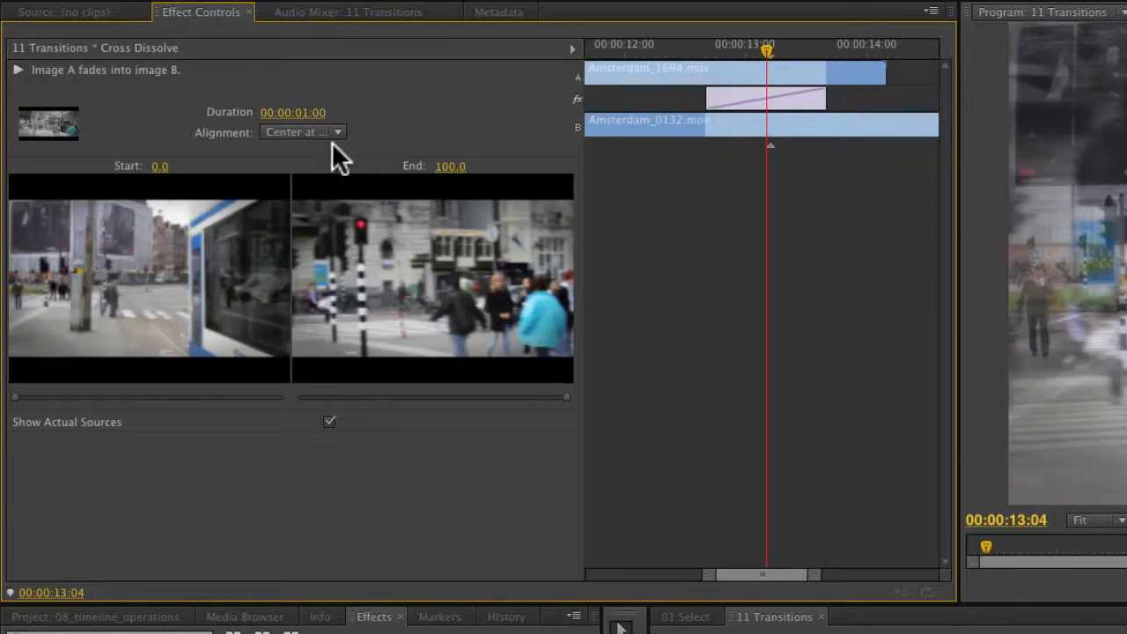
Try the Start at Cut alignment on the Cross Dissolve, and switch it to End at Cut
left_click(322, 132)
left_click(321, 167)
left_click(327, 131)
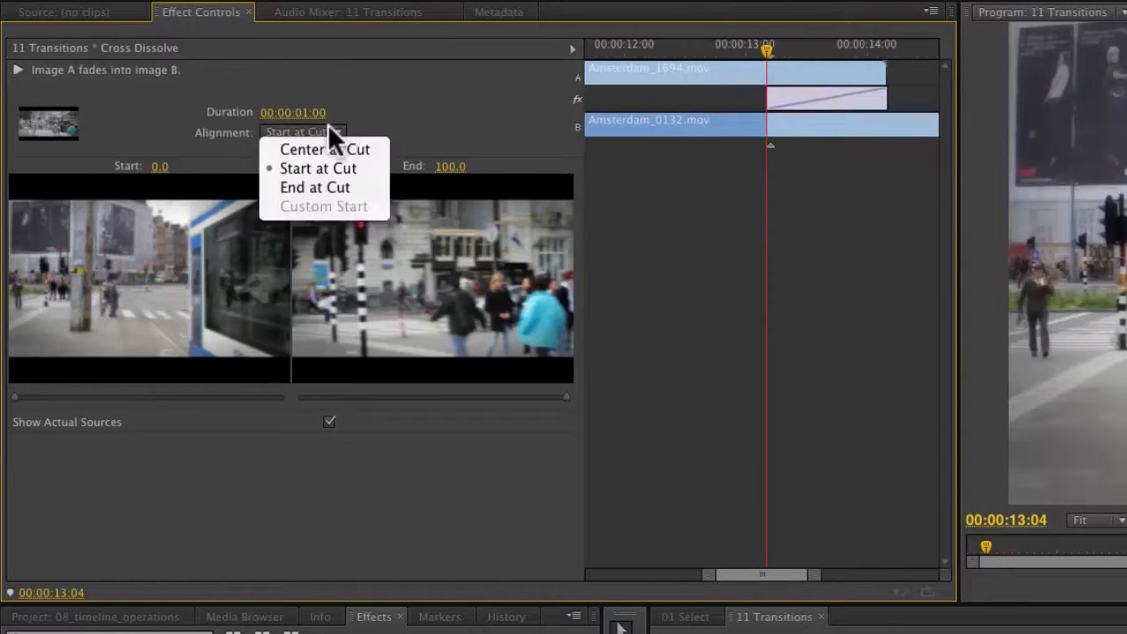
left_click(328, 187)
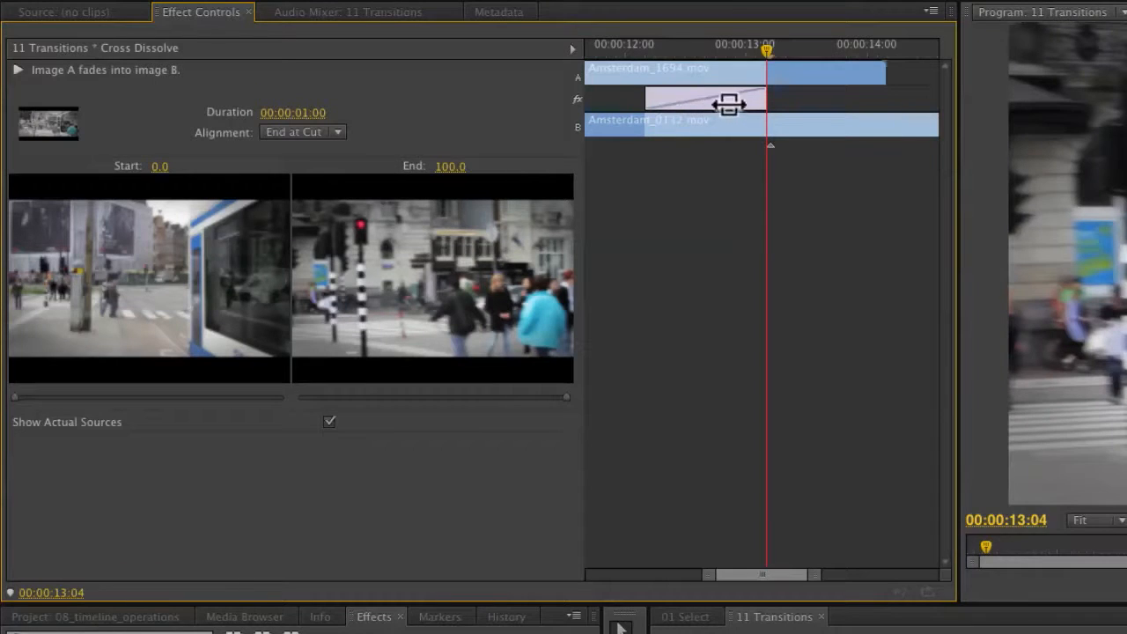
Slide the Cross Dissolve slightly later so it spans the cut with a Custom Start alignment
left_click_drag(718, 96, 752, 97)
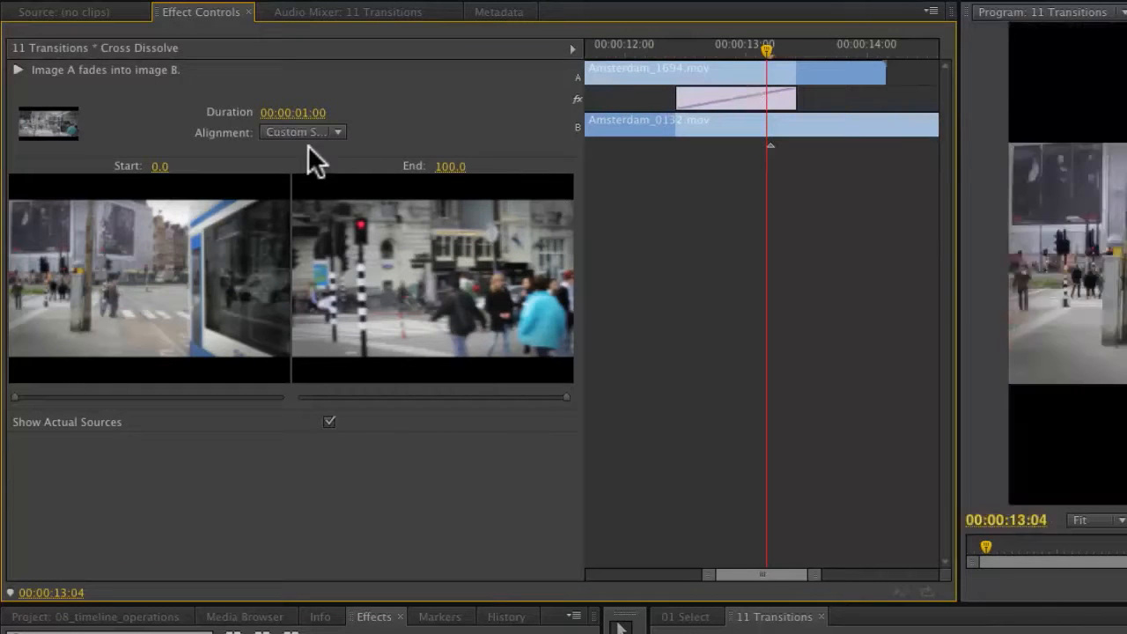
left_click(309, 130)
left_click(416, 126)
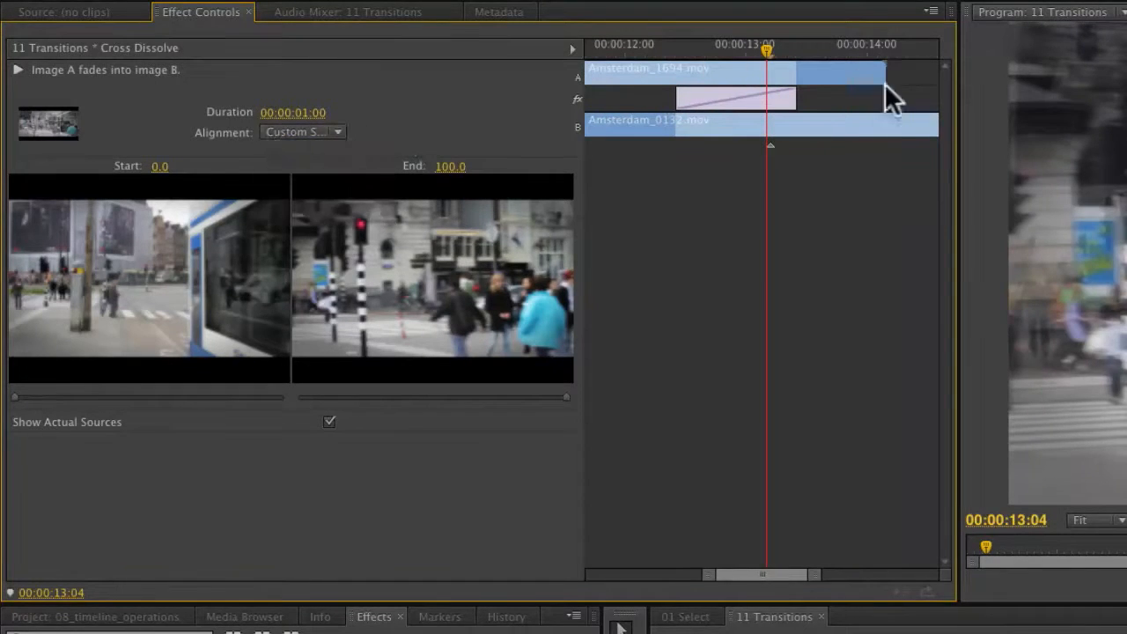
Extend the end of the Cross Dissolve to a duration of 00:00:02:03 and play it from 00:00:12:02
left_click_drag(786, 98, 841, 98)
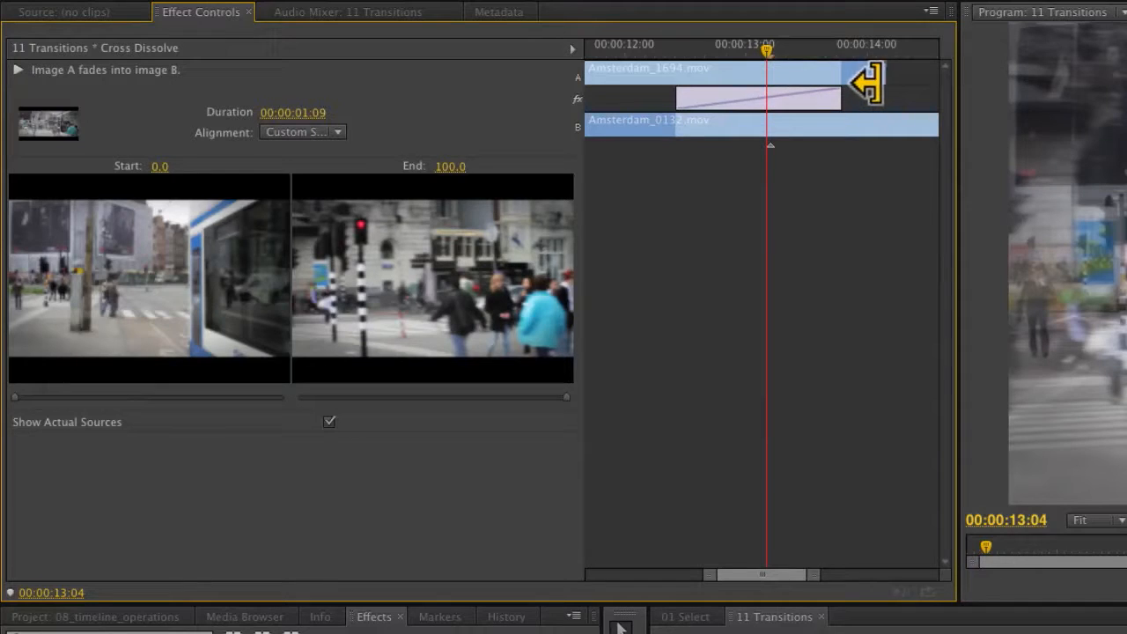
left_click_drag(830, 97, 918, 98)
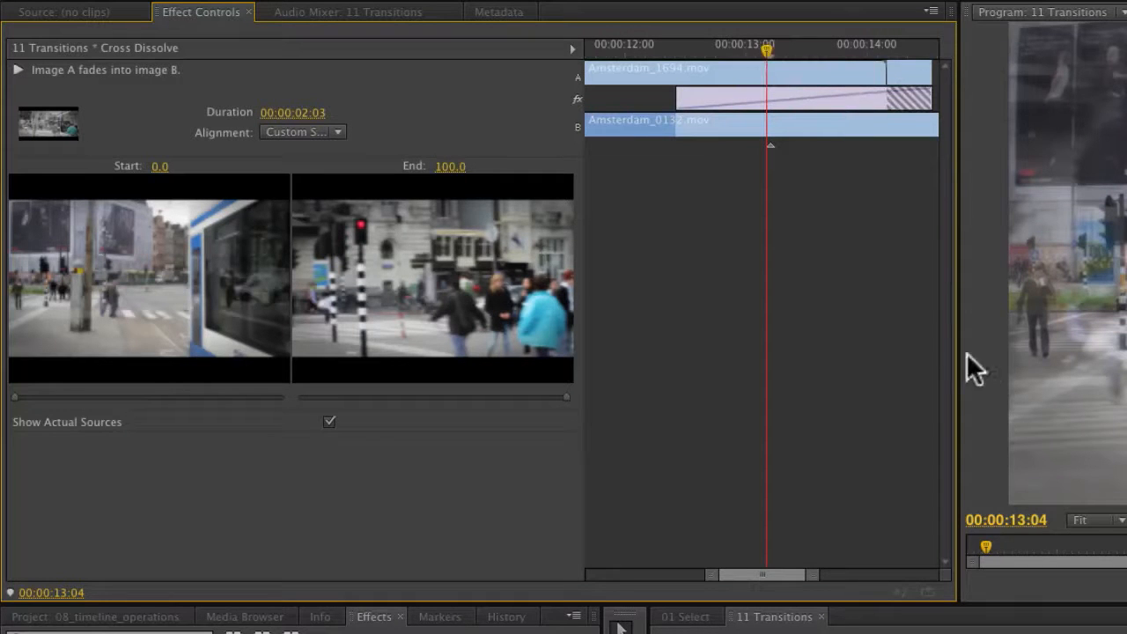
left_click(638, 44)
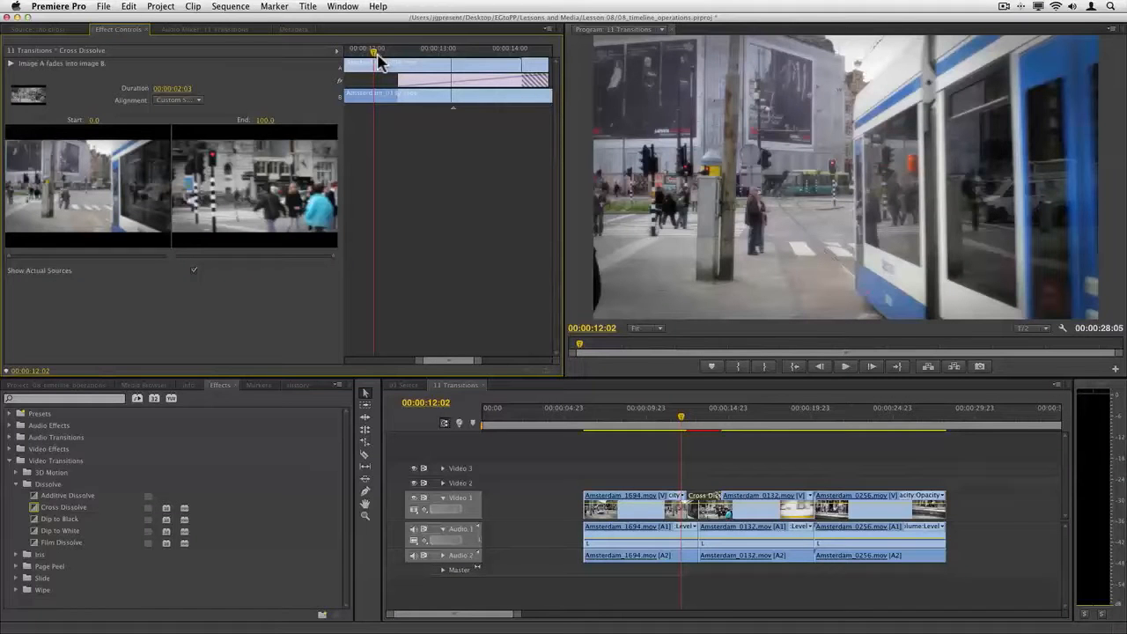
key("space")
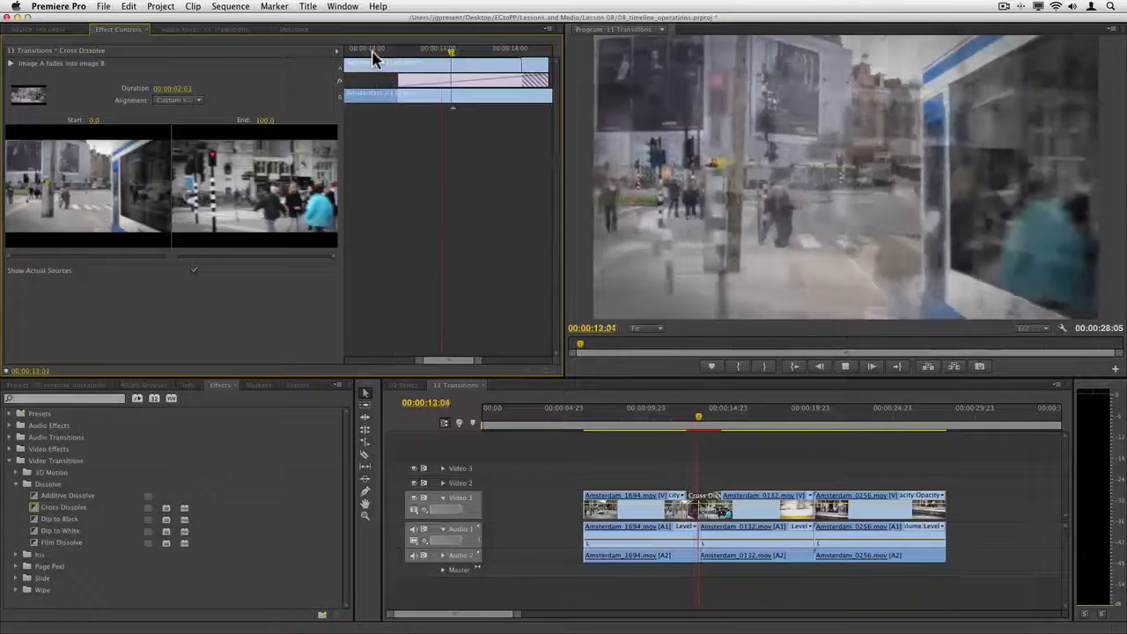
key("space")
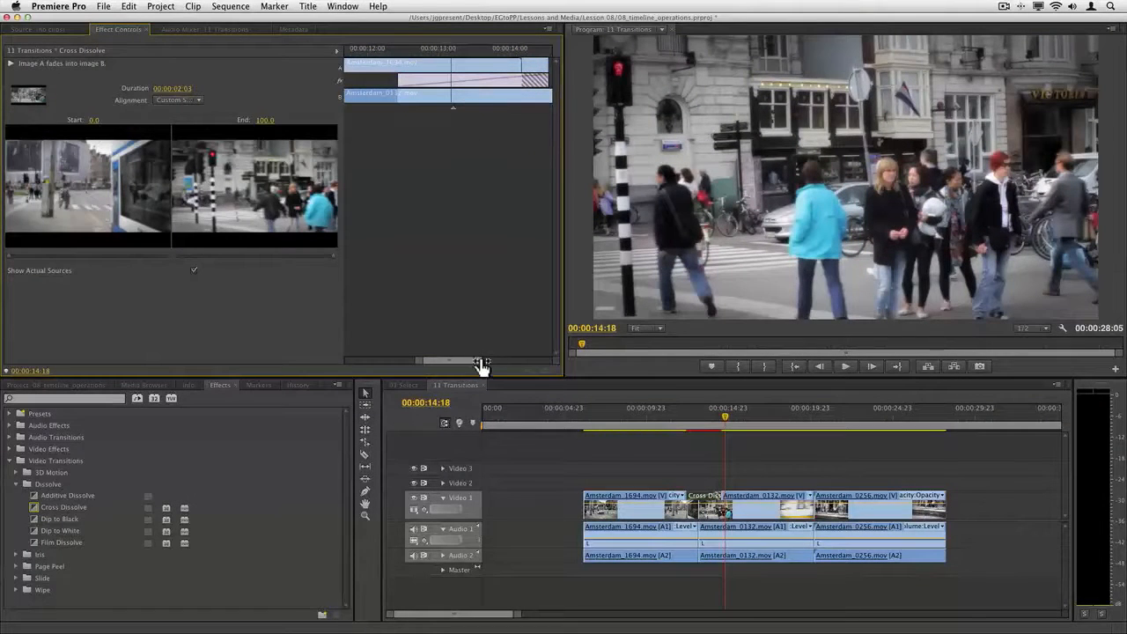
Lengthen the Cross Dissolve further to 00:00:03:12 and play through the transition
left_click_drag(493, 366, 512, 364)
left_click_drag(457, 79, 496, 78)
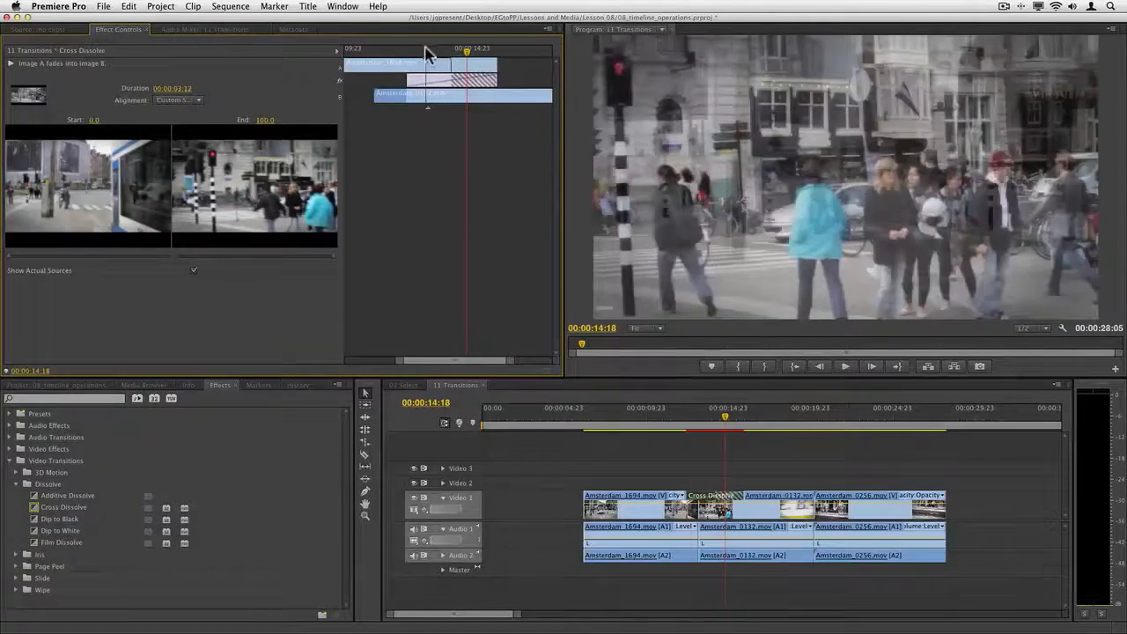
left_click_drag(425, 52, 400, 51)
key("space")
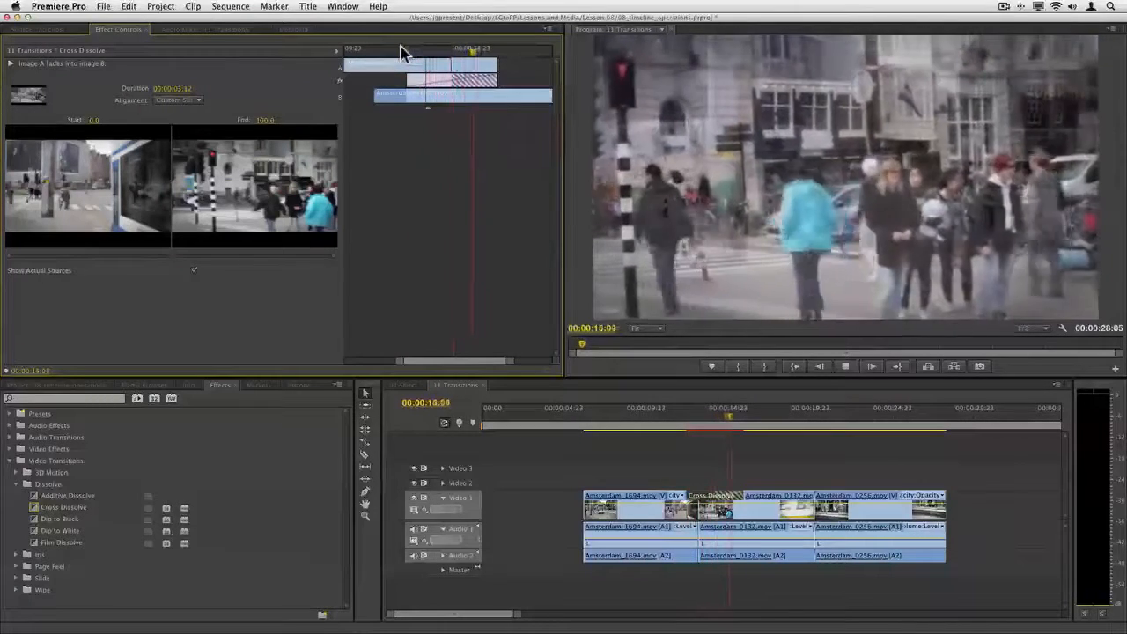
key("space")
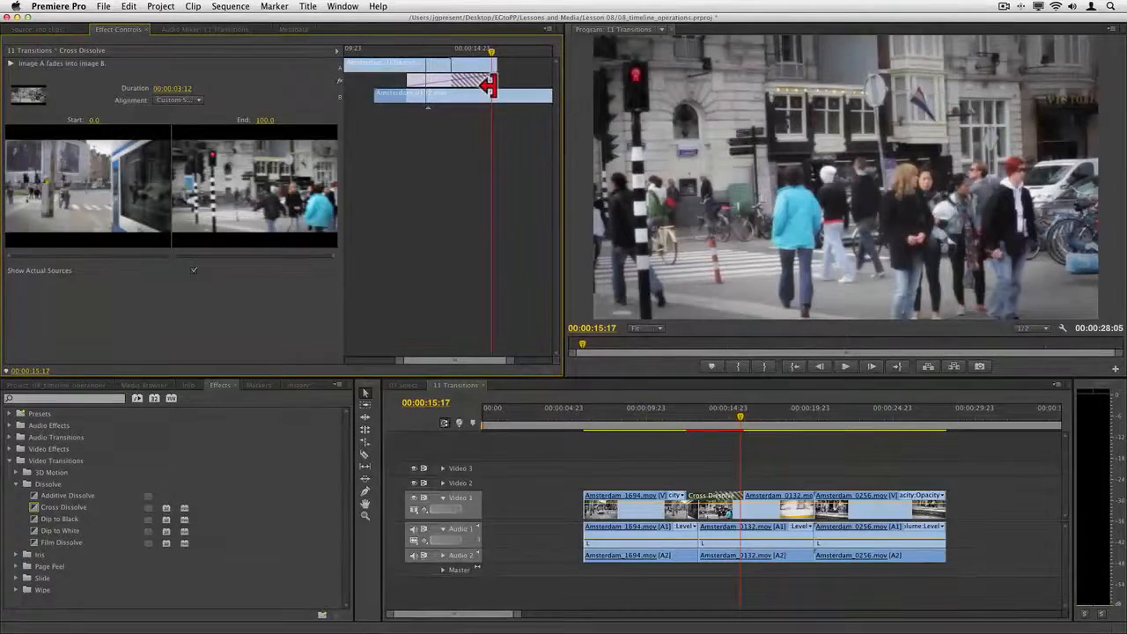
Shorten the Cross Dissolve to 00:00:01:18 and move the playhead to 00:00:13:08 within the transition
left_click_drag(490, 82, 443, 79)
left_click(431, 51)
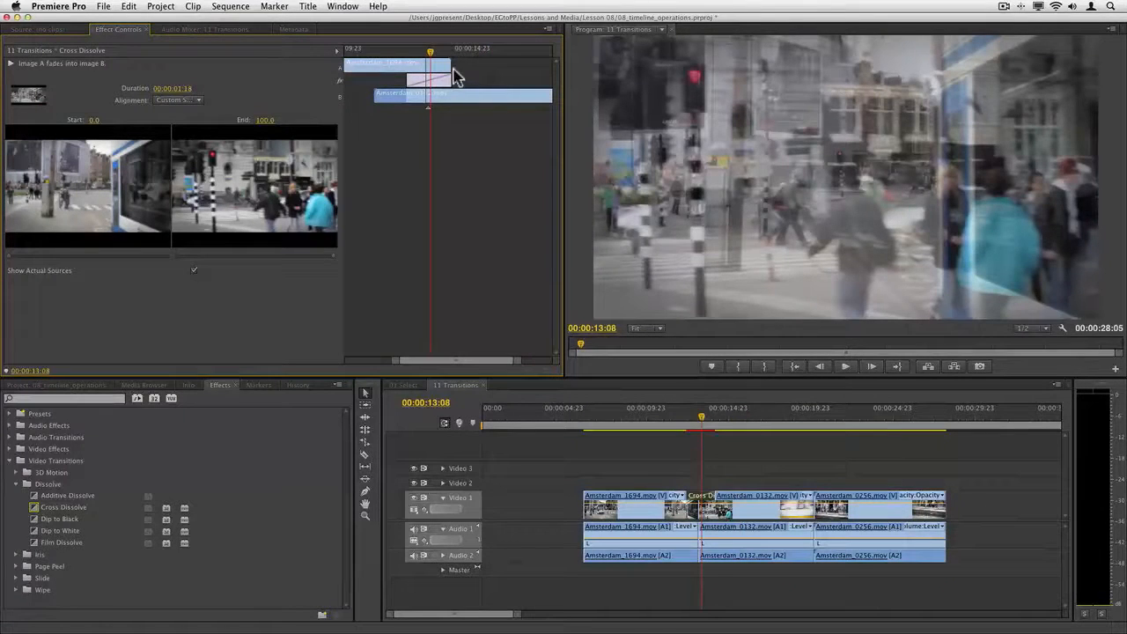
mouse_move(440, 65)
left_mouse_down()
mouse_move(424, 65)
mouse_move(441, 66)
left_mouse_up()
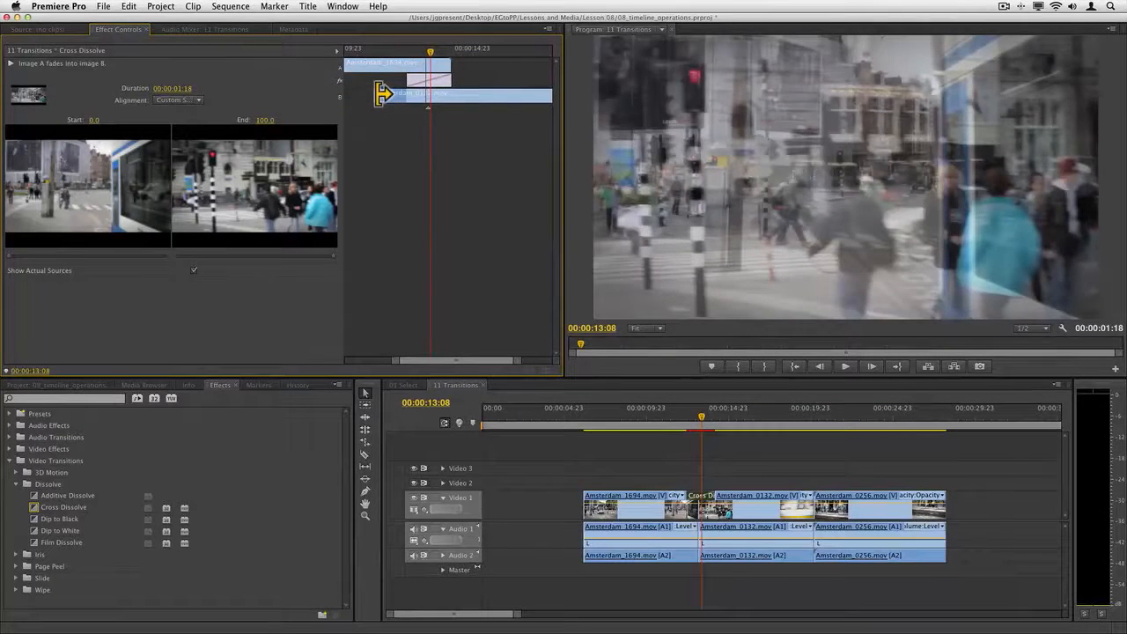
Trim the head of Amsterdam_0132.mov closer to the transition, and pull it back to about where it was
left_click_drag(387, 93, 440, 131)
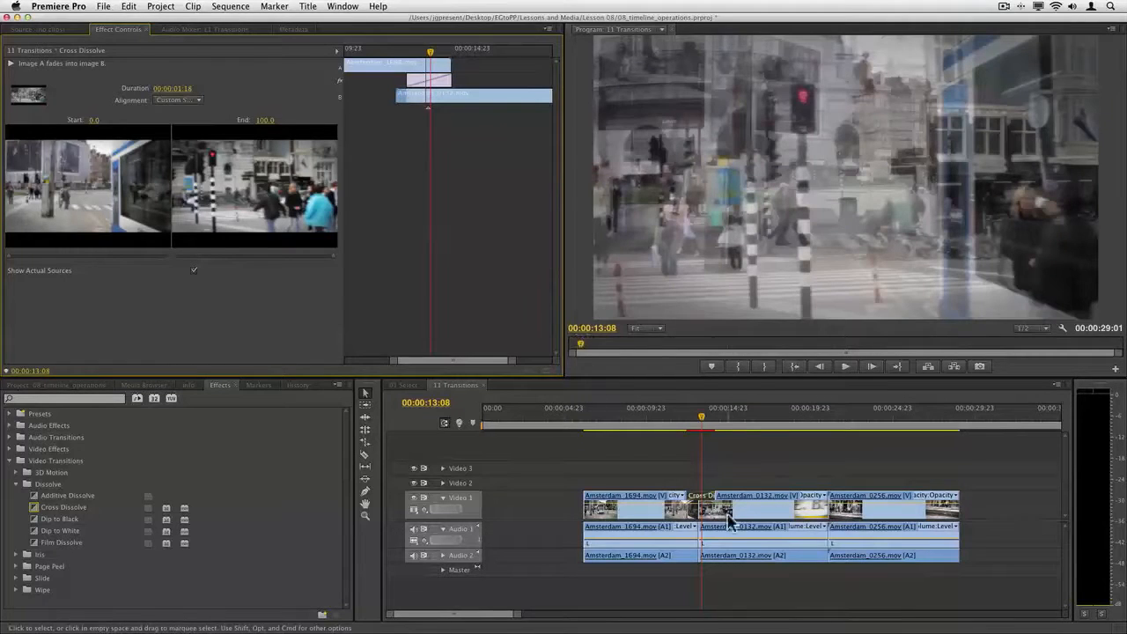
left_click_drag(397, 95, 378, 94)
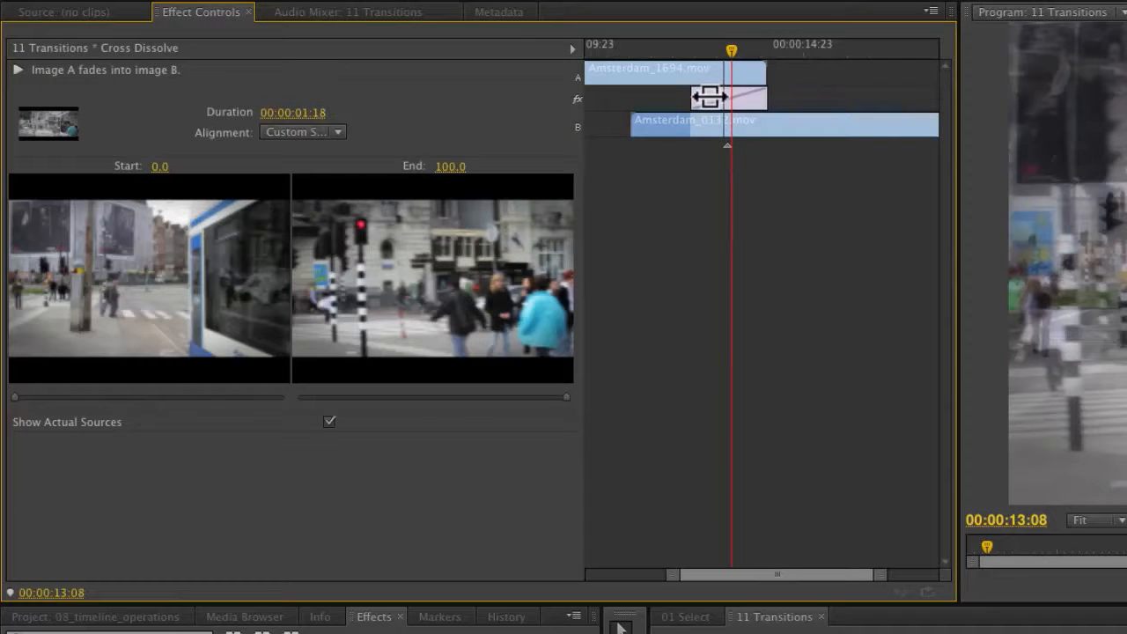
Shorten the Cross Dissolve to 00:00:01:14 and roll the edit point between the two clips slightly later
mouse_move(757, 103)
left_mouse_down()
mouse_move(742, 100)
mouse_move(760, 100)
left_mouse_up()
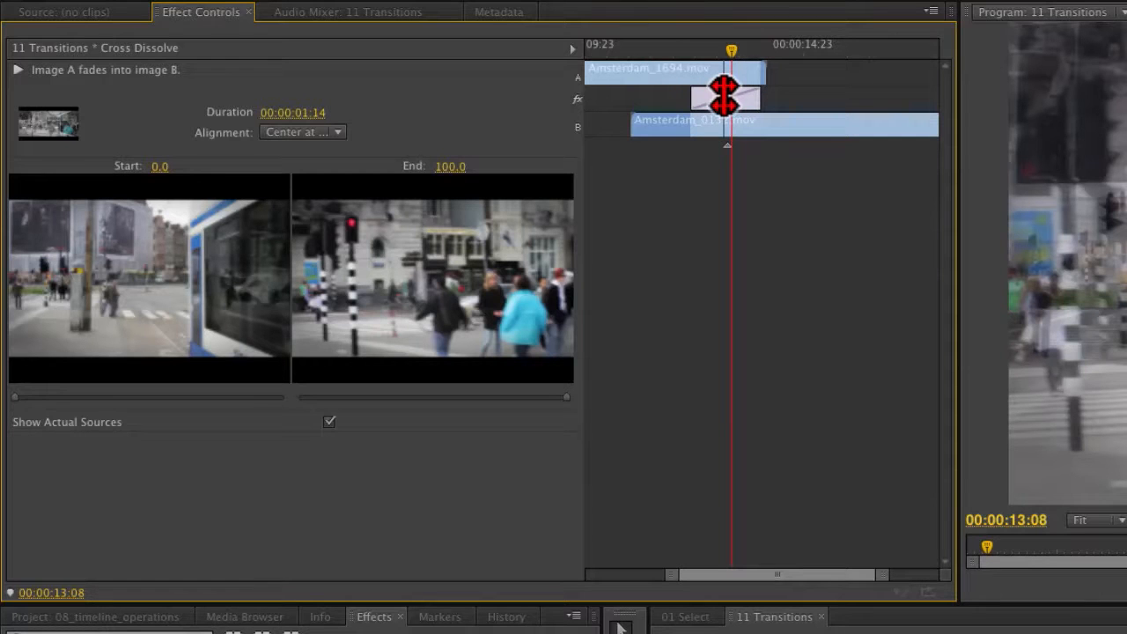
left_click_drag(724, 95, 728, 95)
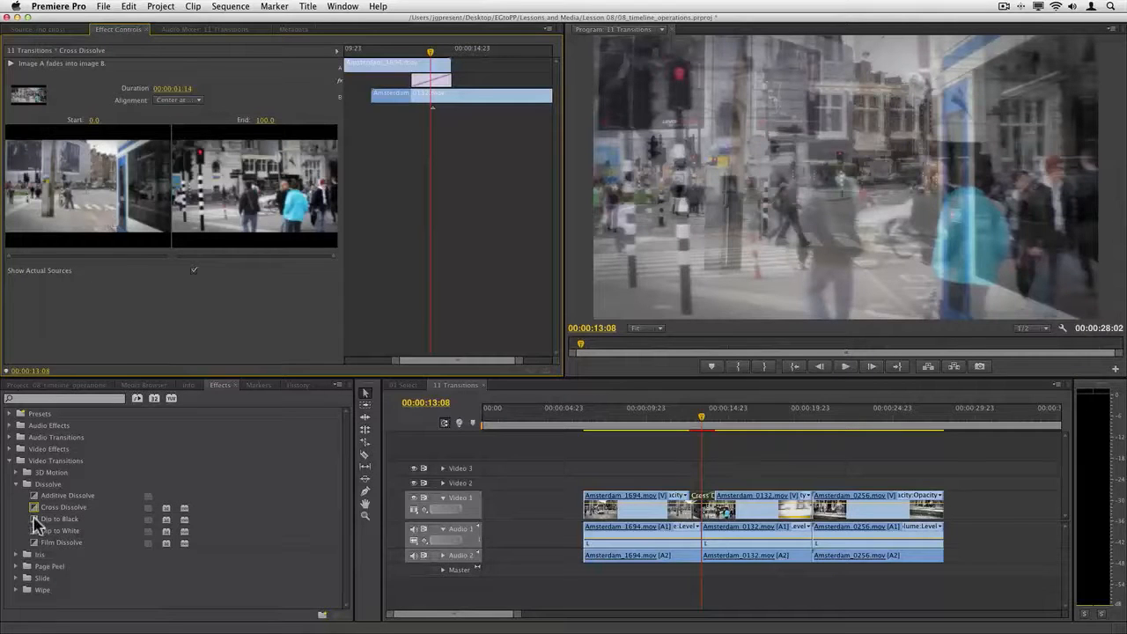
Replace the Cross Dissolve between Amsterdam_1694.mov and Amsterdam_0132.mov with Dip to Black and select the new transition
left_click_drag(37, 525, 709, 510)
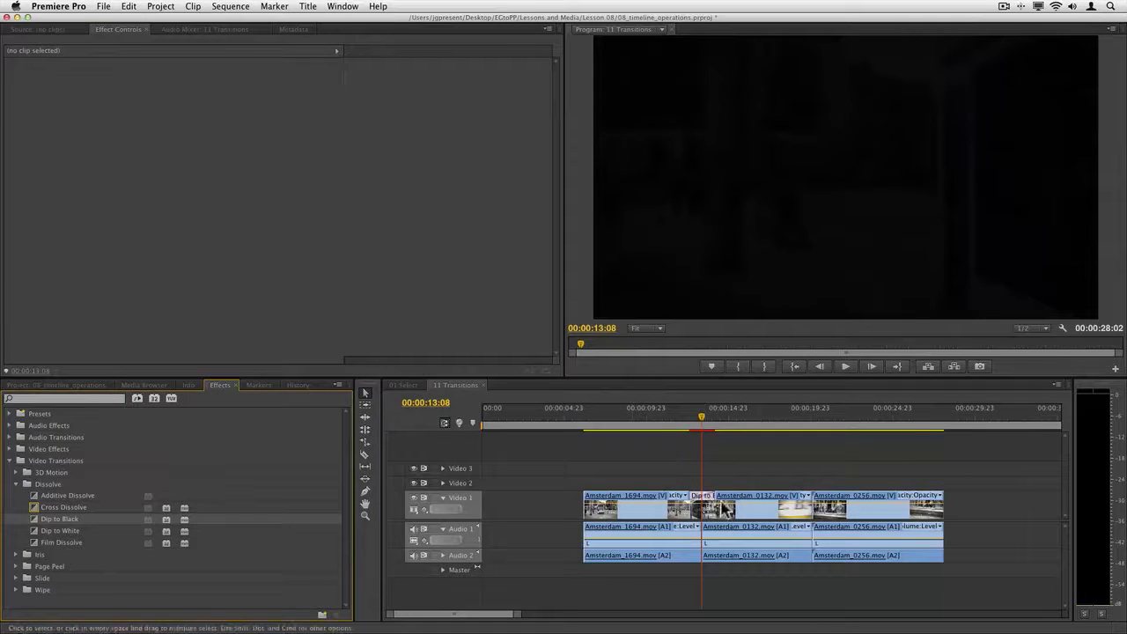
left_click(720, 505)
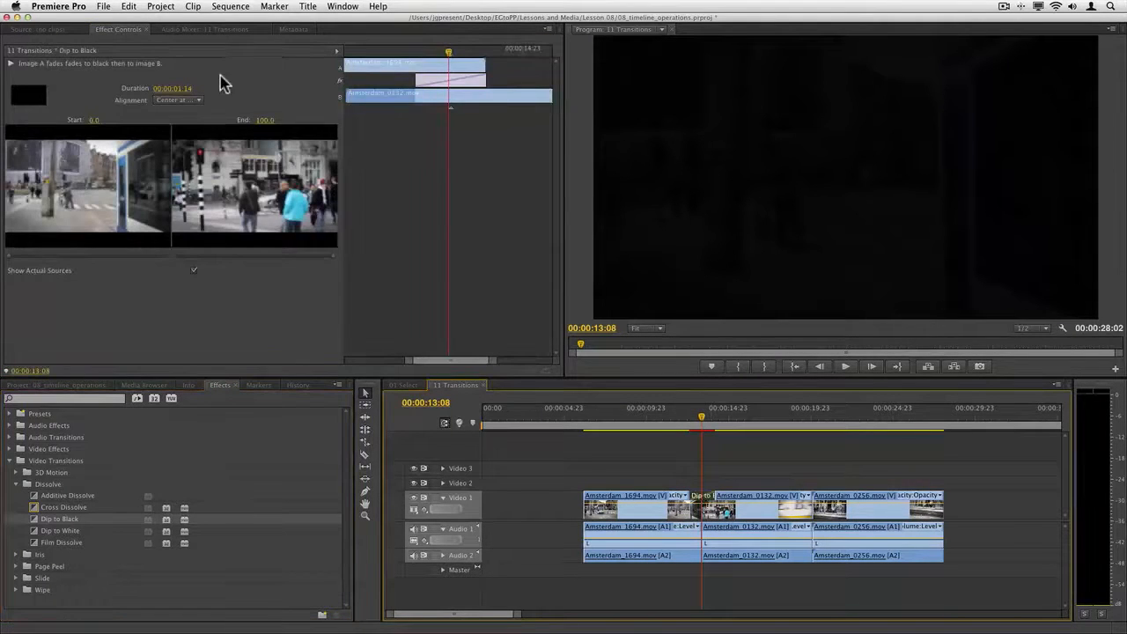
Play the Dip to Black transition from just before it starts, and return the playhead to 00:00:12:13
left_click(406, 53)
key("space")
left_click(401, 54)
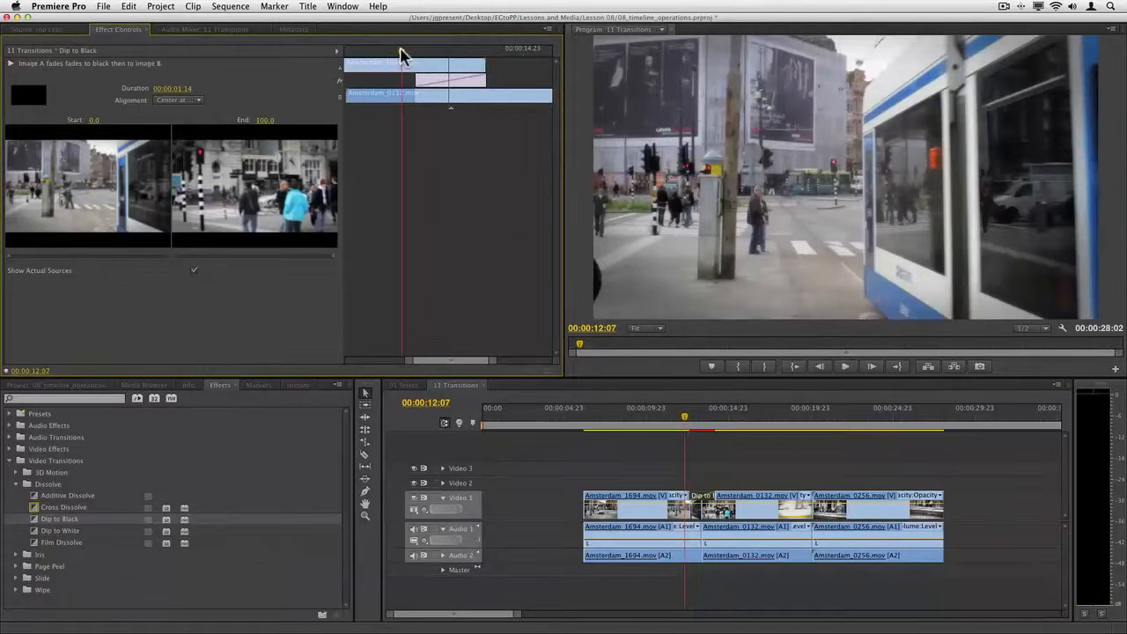
key("space")
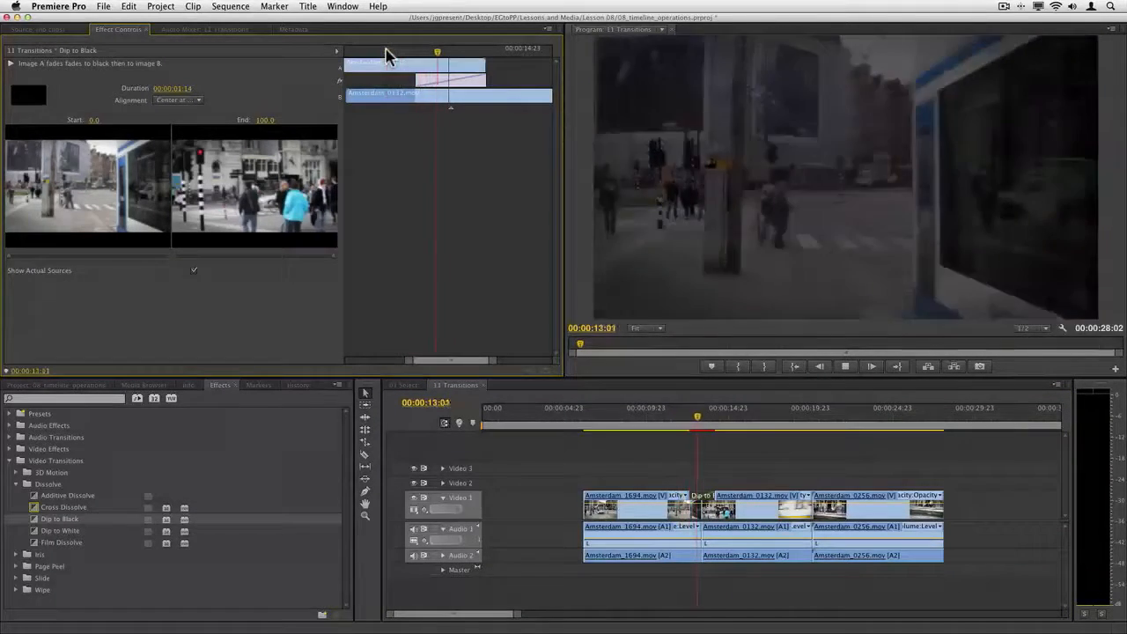
key("space")
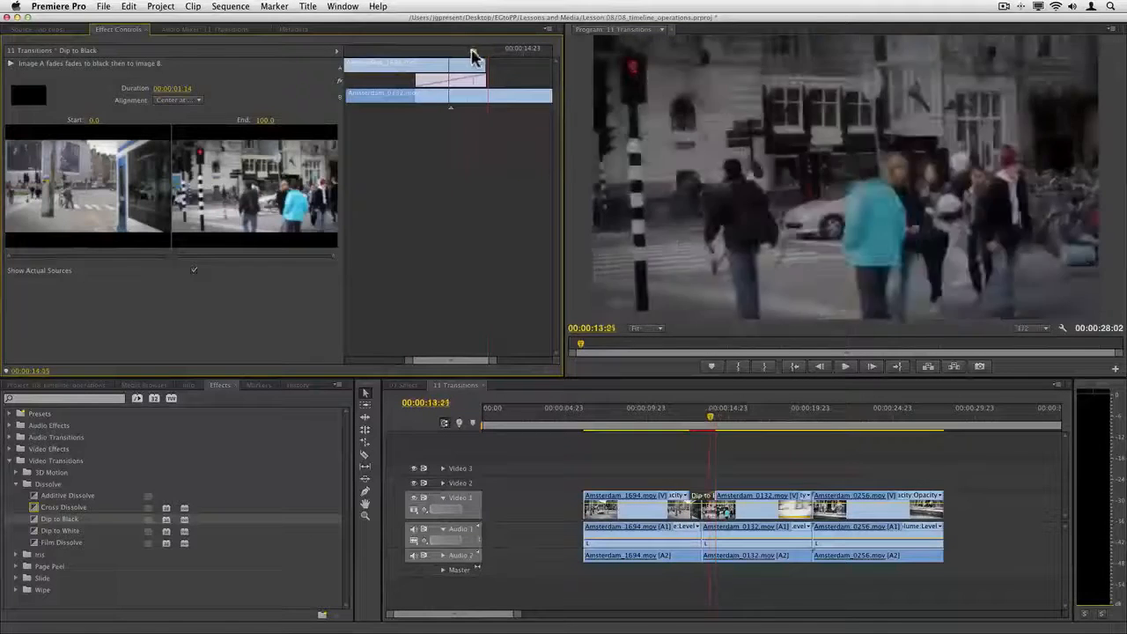
left_click_drag(473, 56, 412, 42)
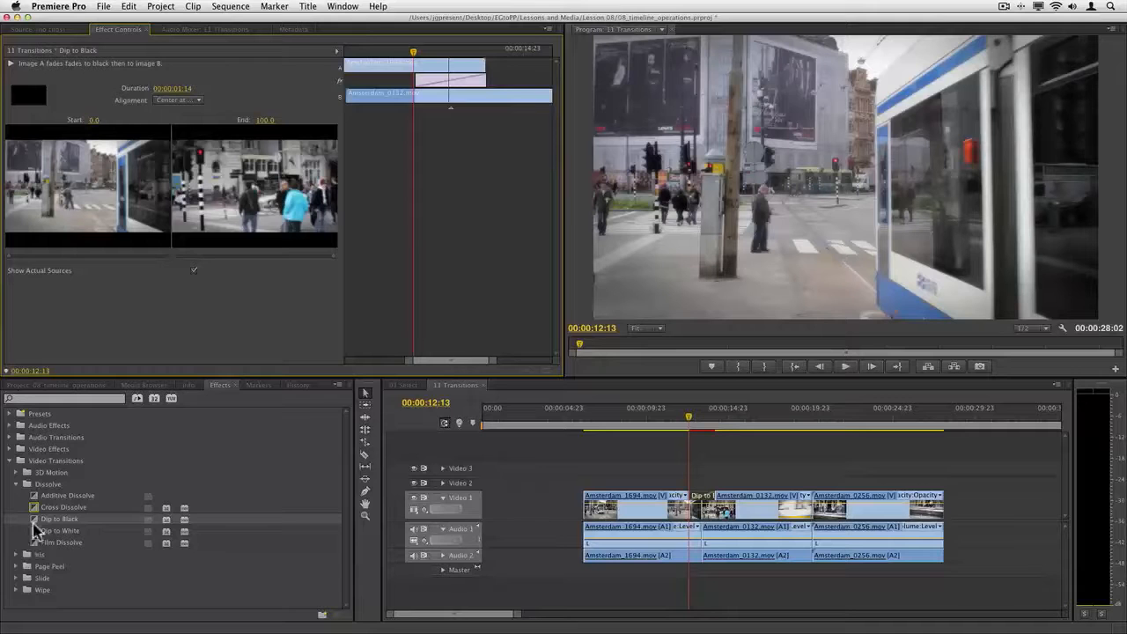
Replace the Dip to Black between Amsterdam_1694.mov and Amsterdam_0132.mov with the Wipe transition from the Wipe category
left_click(23, 584)
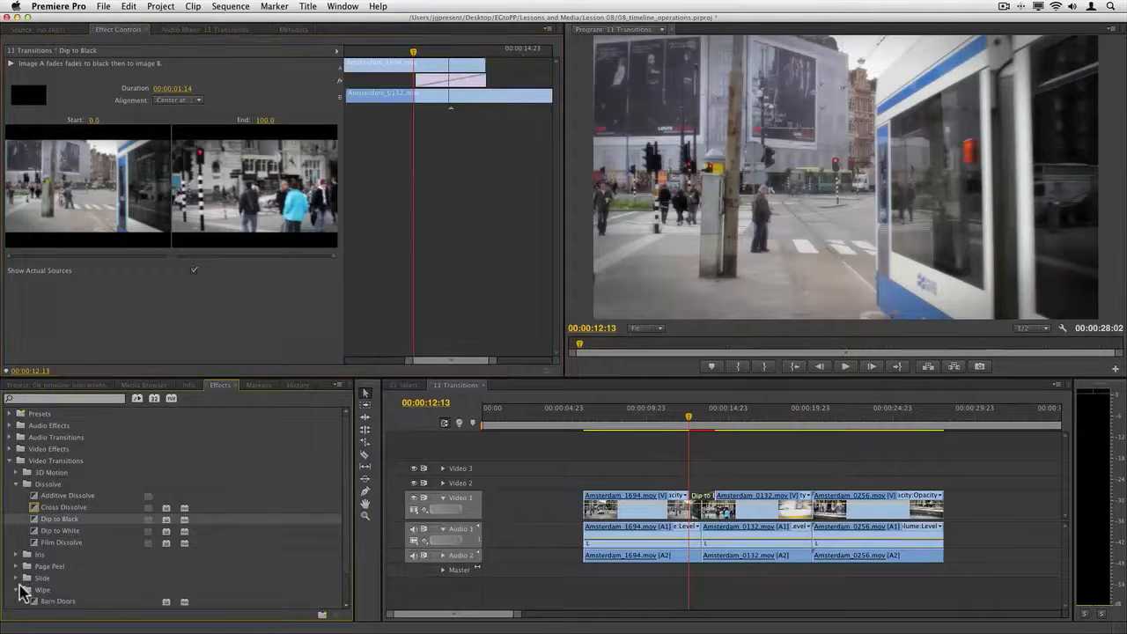
scroll(85, 559, "down", 2)
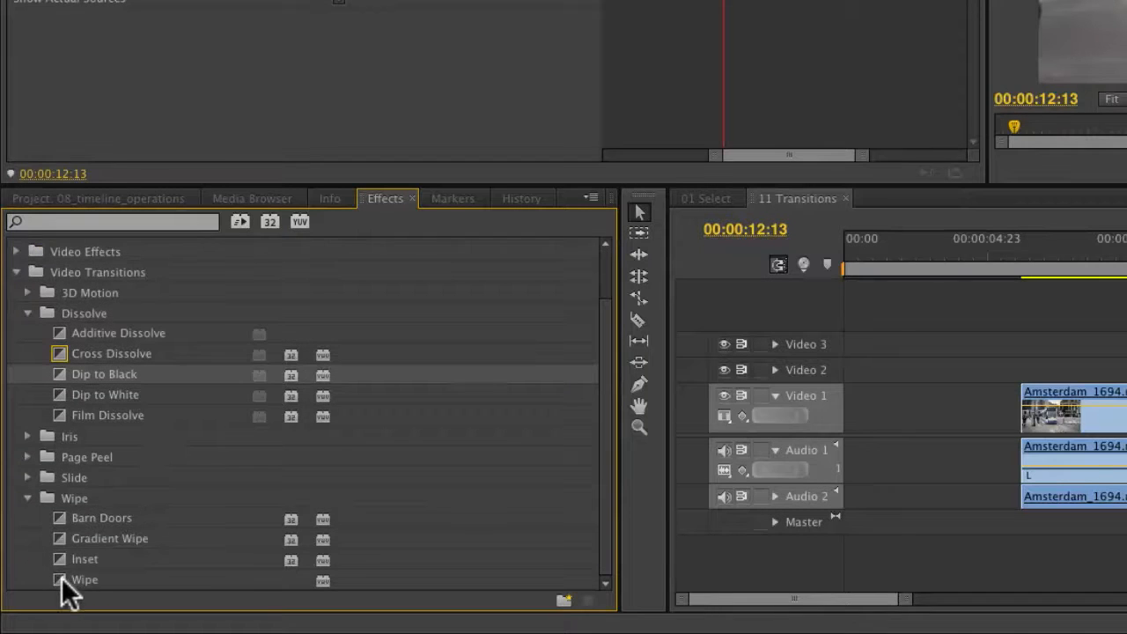
left_click_drag(61, 577, 1126, 401)
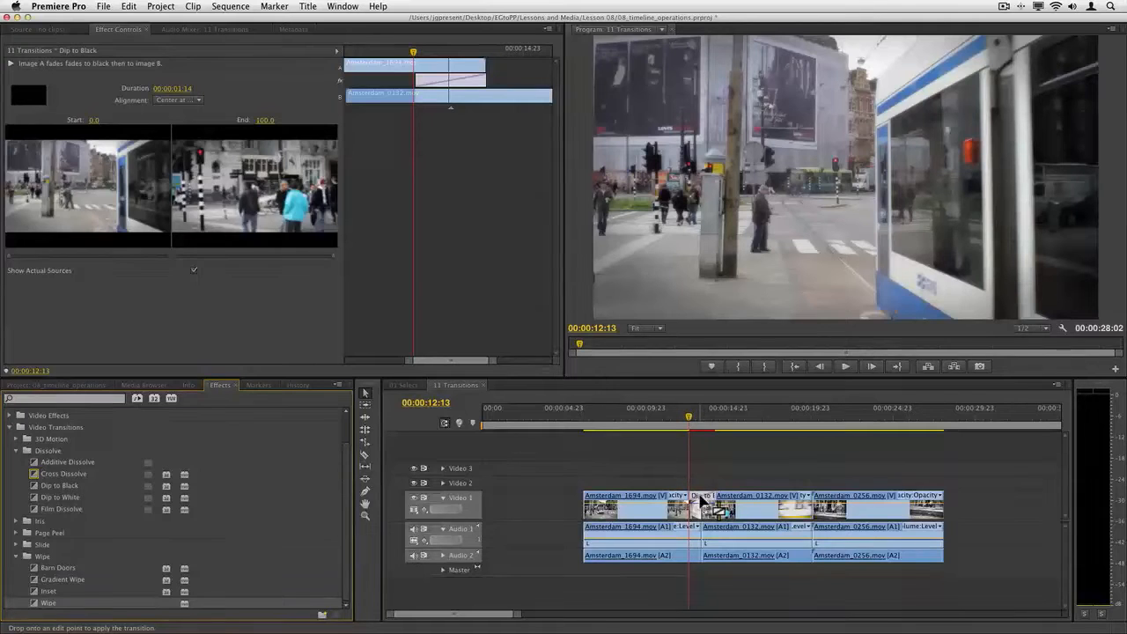
left_click_drag(700, 497, 702, 499)
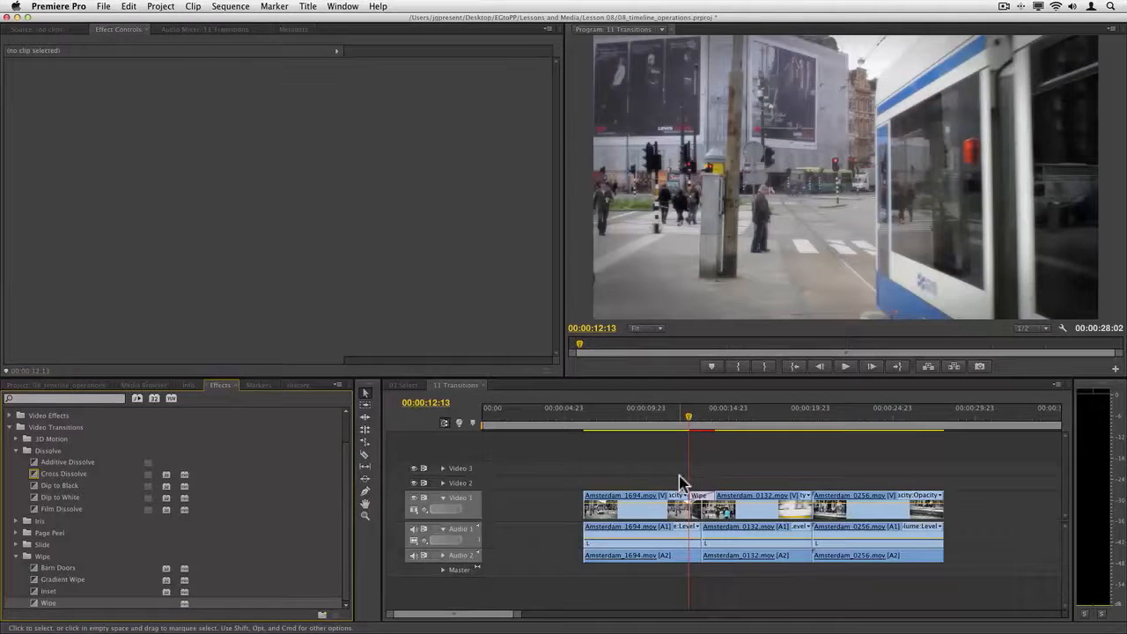
Select the Wipe transition in the timeline and play through it
left_click(707, 496)
key("space")
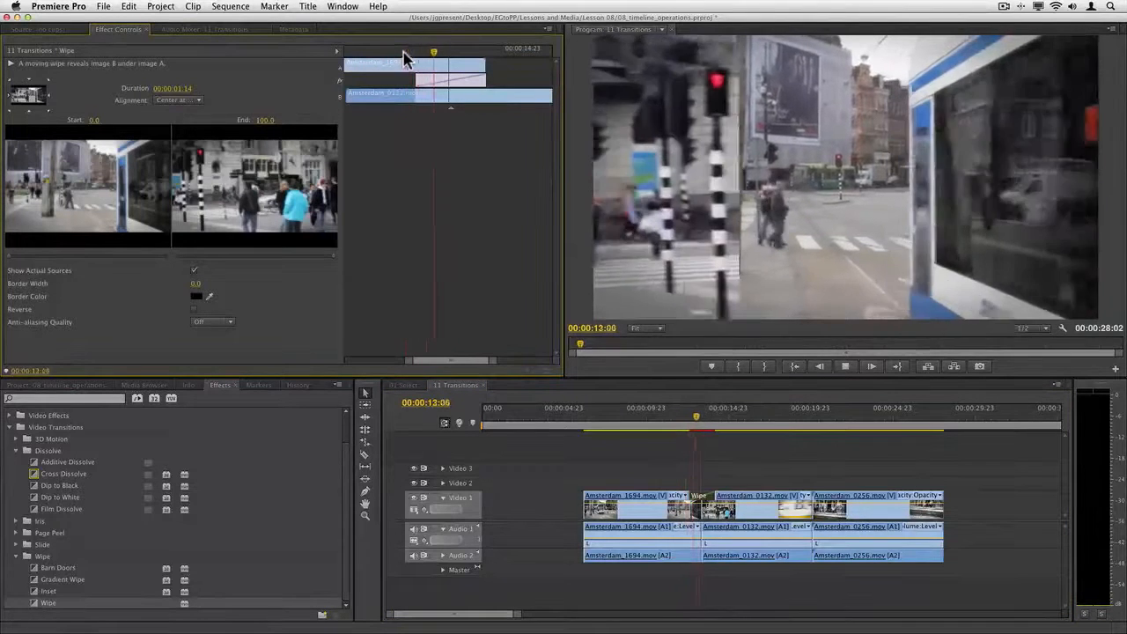
key("space")
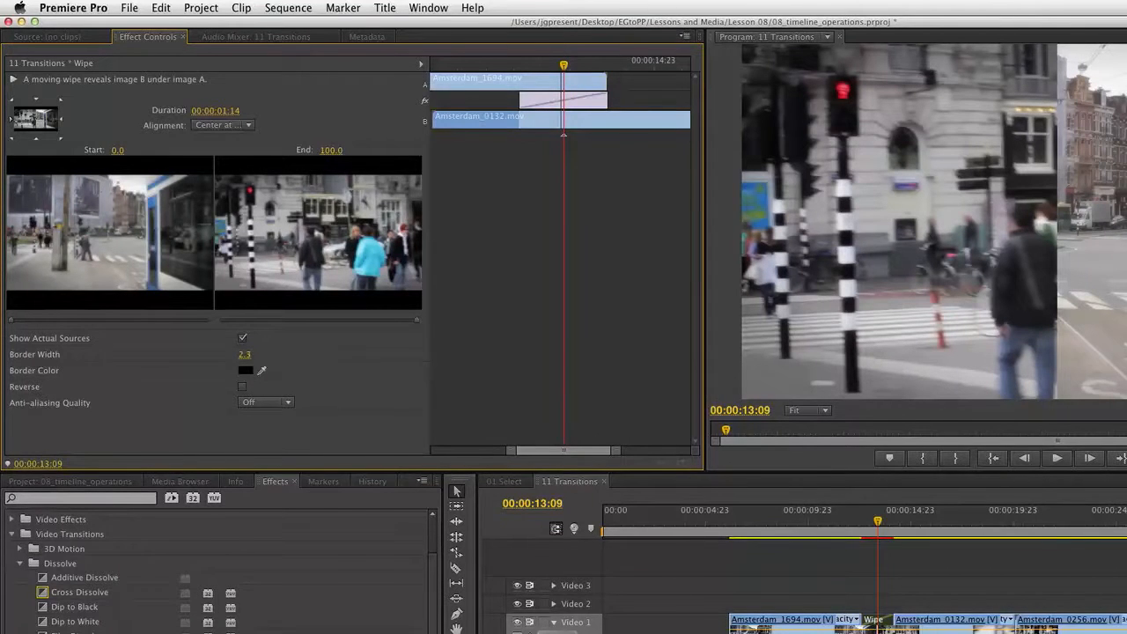
Set the Wipe's border width to 32.4 and its border color to dark green
left_click_drag(249, 357, 251, 356)
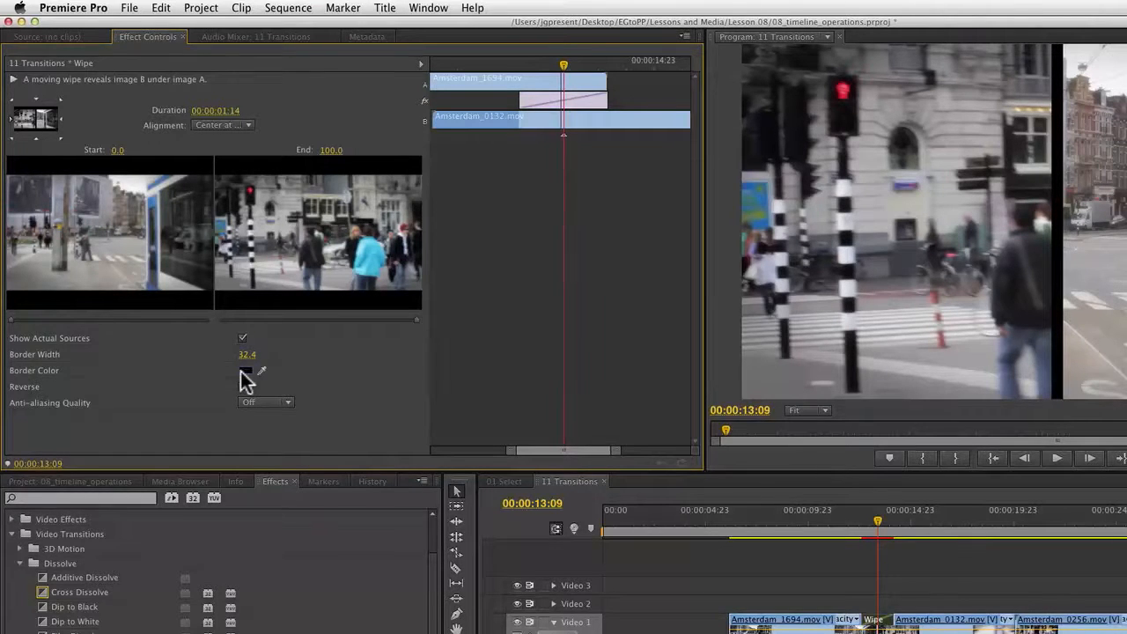
left_click(245, 375)
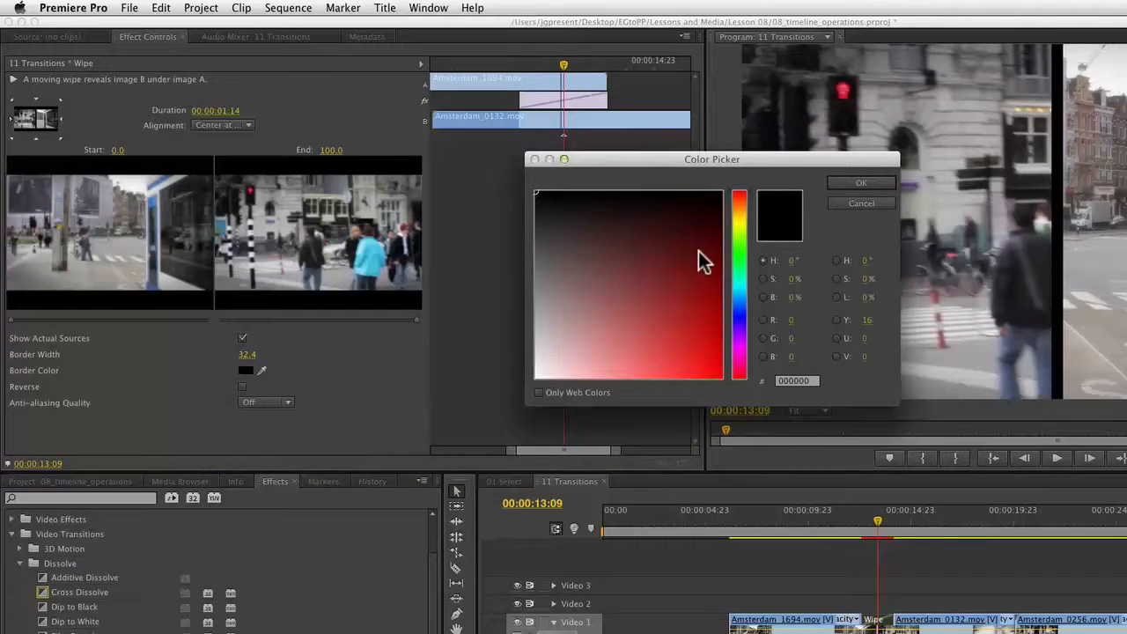
left_click(737, 254)
mouse_move(707, 269)
left_mouse_down()
mouse_move(727, 247)
mouse_move(725, 260)
left_mouse_up()
left_click(887, 182)
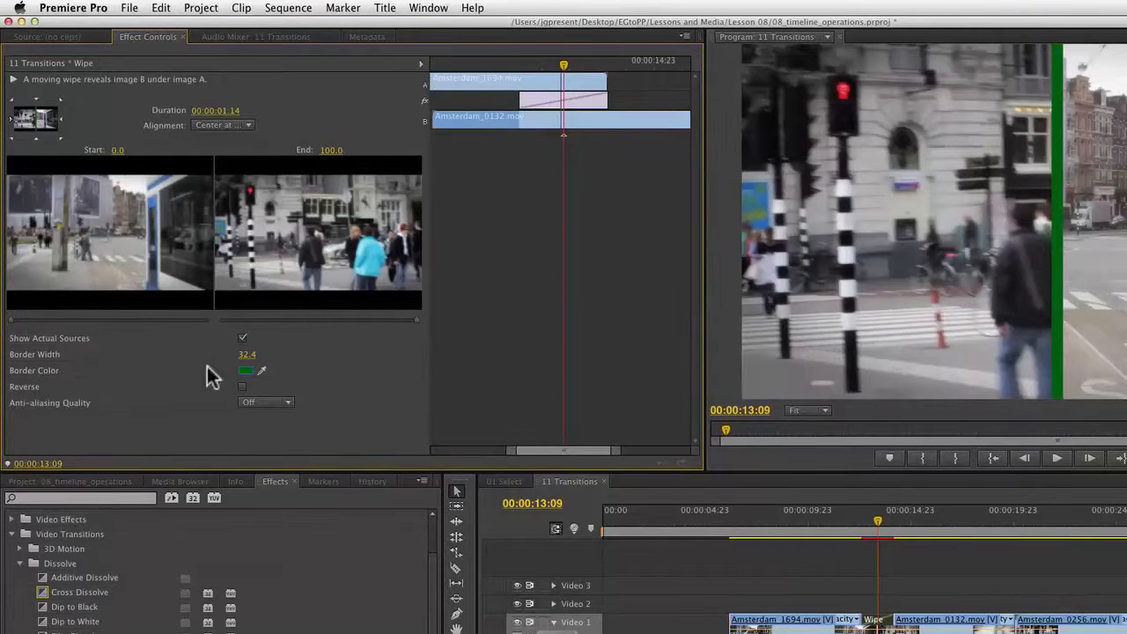
Change the Wipe's border color to a blue sampled from the footage with the eyedropper
left_click_drag(260, 372, 826, 168)
left_click(754, 201)
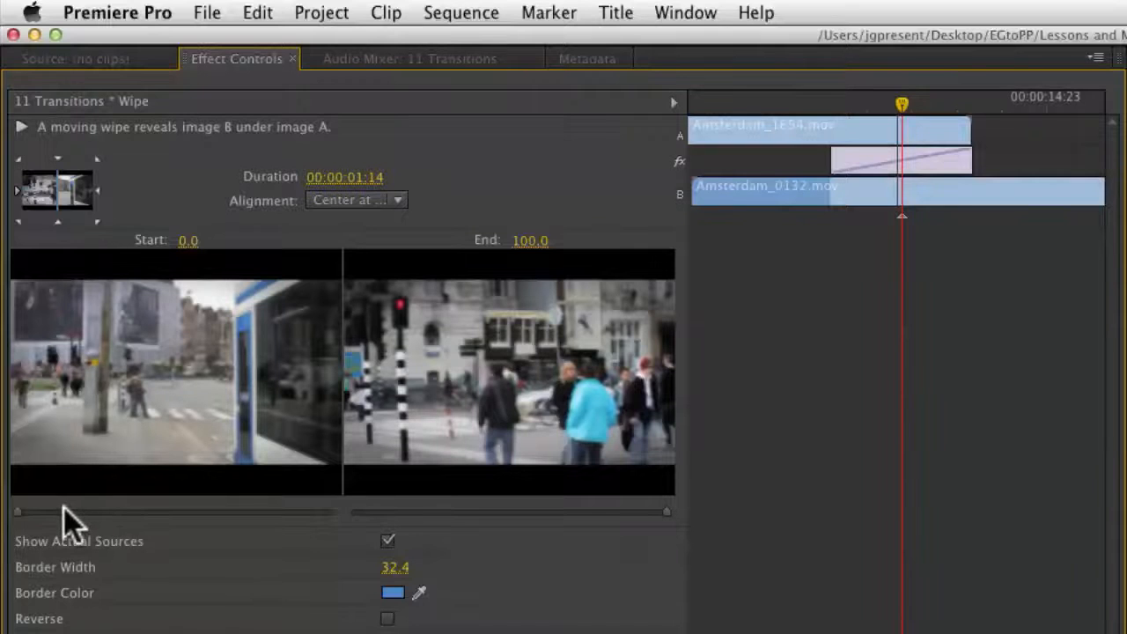
Test a later start point for the Wipe, return it to 0.0, and make the wipe begin from the upper-left corner
left_click_drag(64, 509, 132, 510)
left_click_drag(66, 500, 9, 497)
left_click(19, 161)
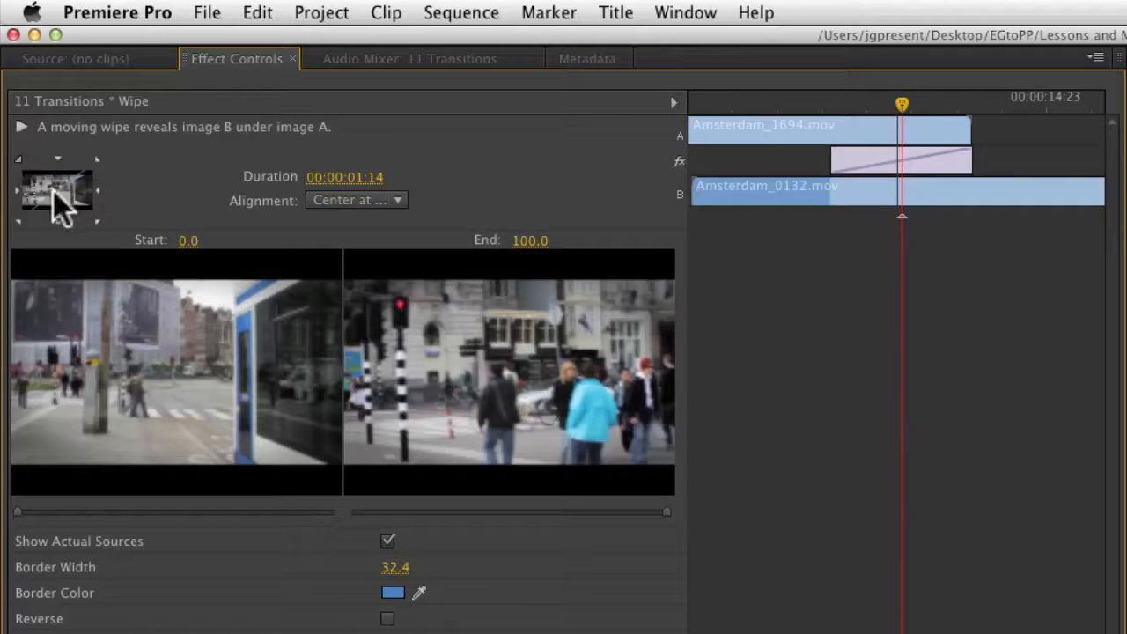